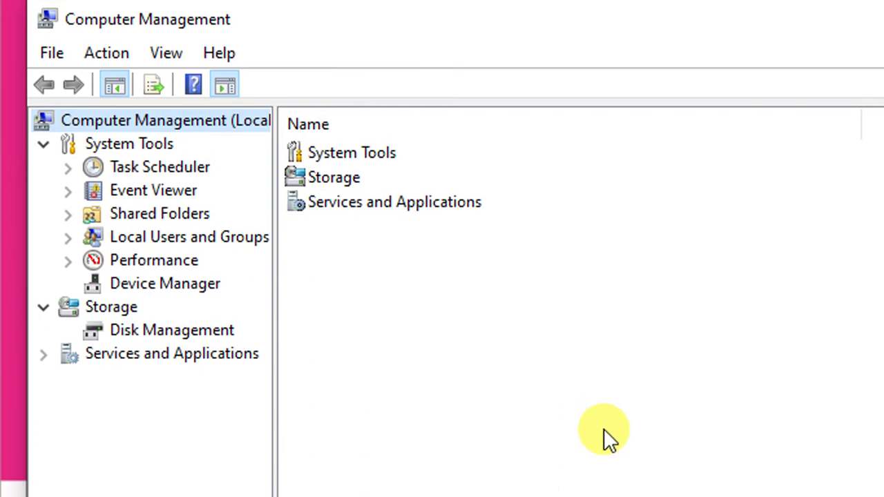
# Open Disk Management, maximize the window, and start creating a new virtual hard disk (VHD)
pyautogui.click(186, 319)
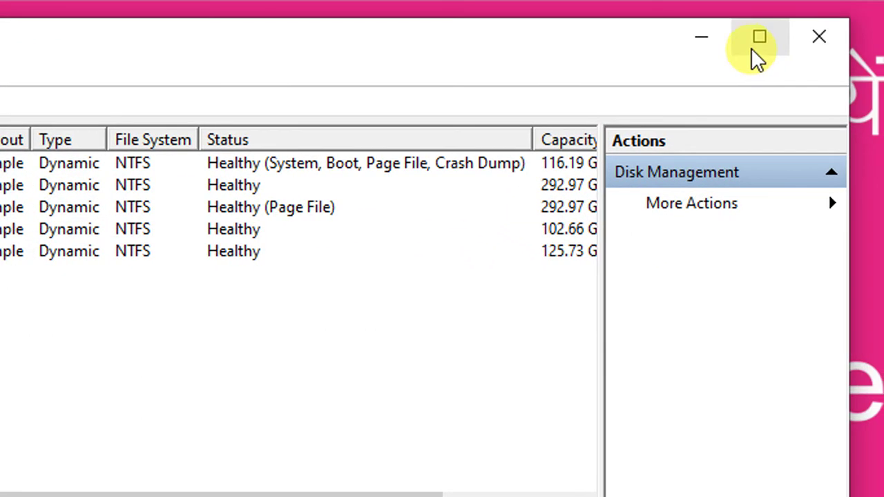
pyautogui.click(752, 48)
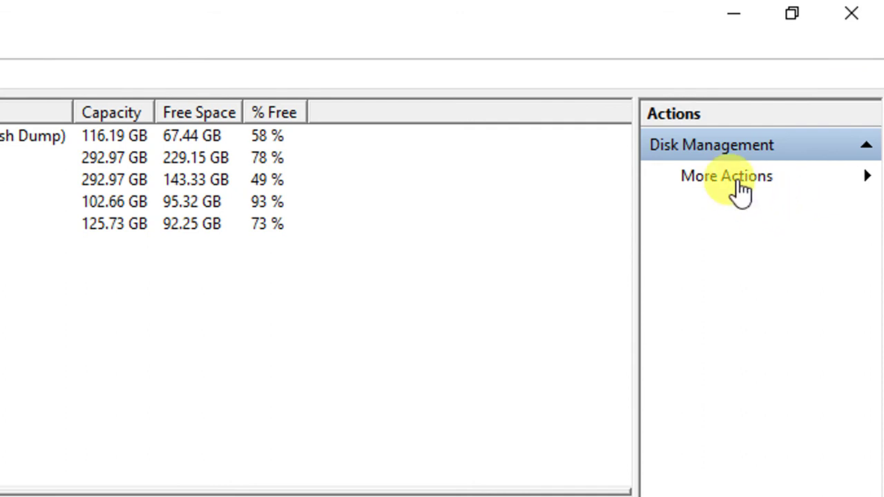
pyautogui.click(738, 181)
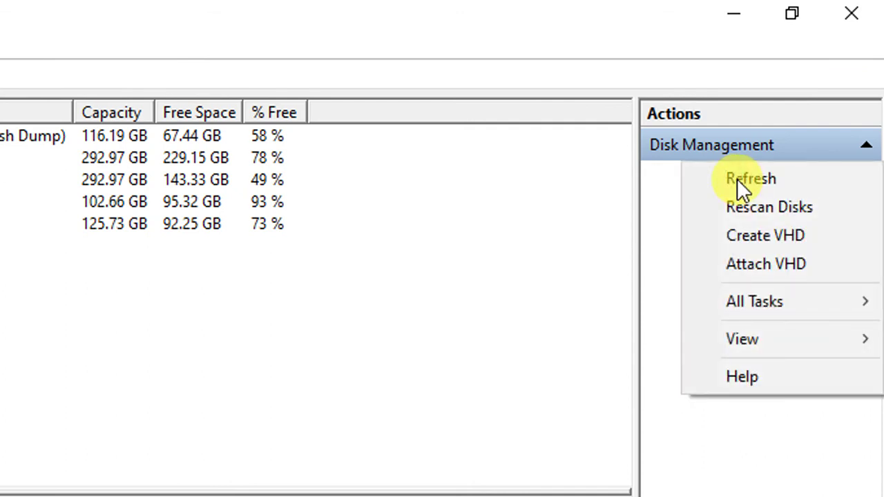
pyautogui.click(791, 242)
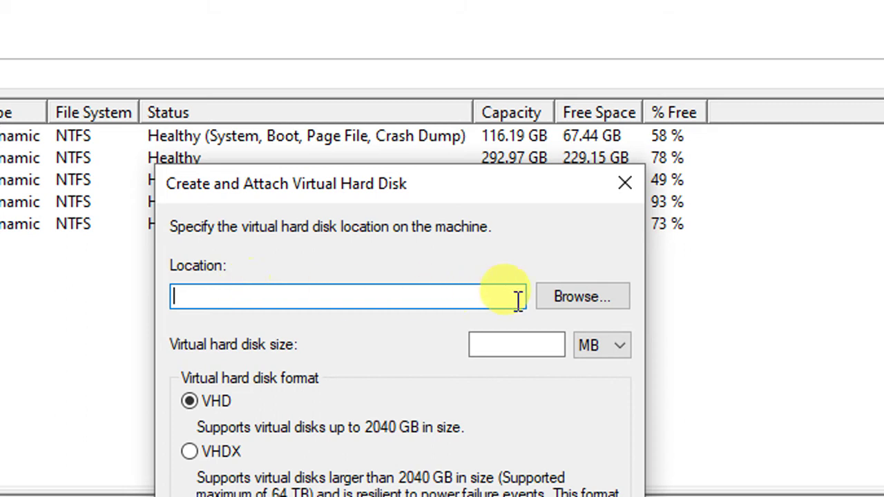
# Set the virtual hard disk's location to Local Disk (G:) with the file name VHDD, saved as a .vhd file
pyautogui.click(561, 304)
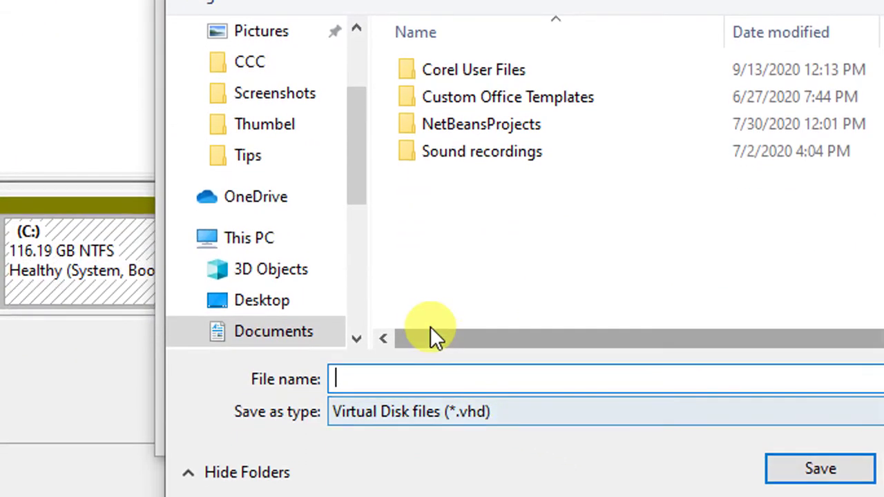
pyautogui.click(357, 336)
pyautogui.scroll(-3, 359, 336)
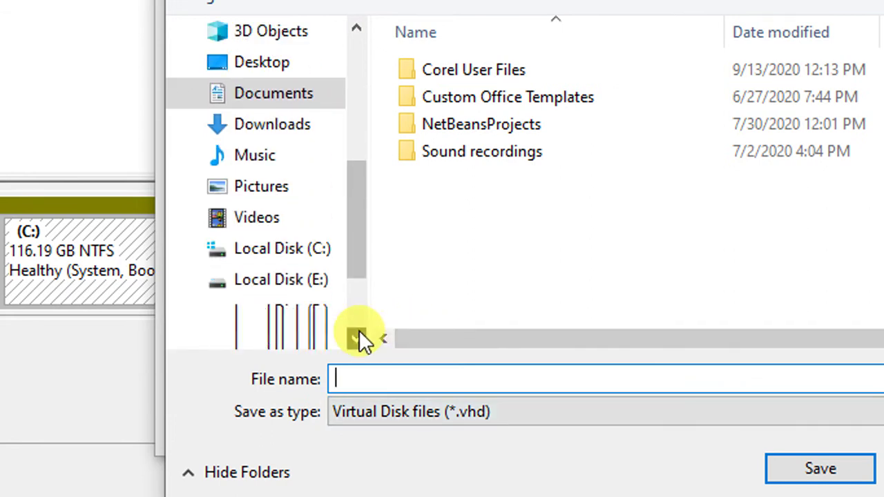
pyautogui.click(306, 259)
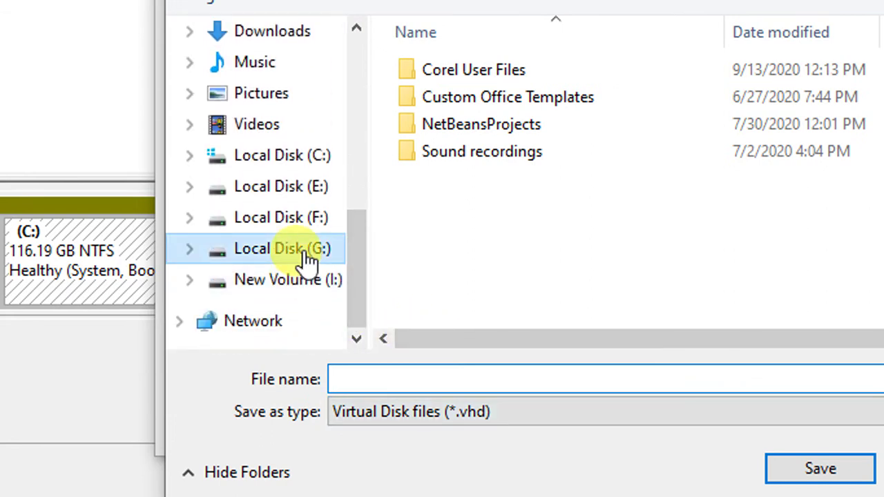
pyautogui.click(429, 379)
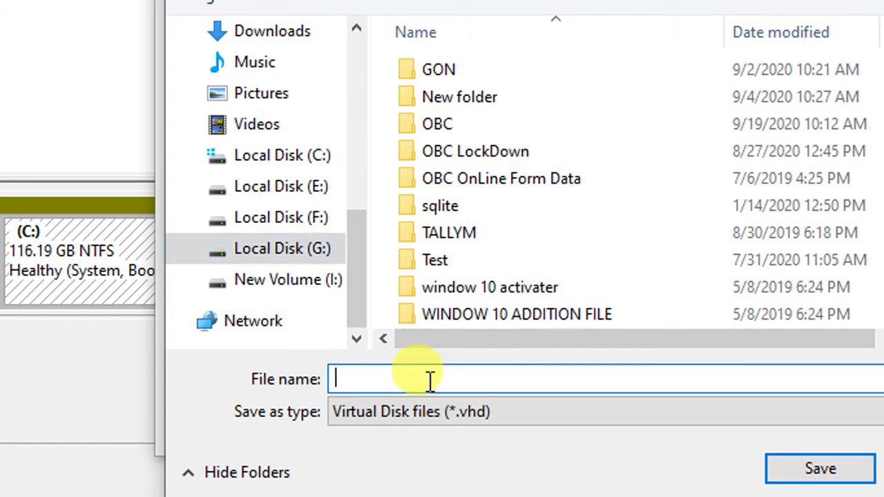
pyautogui.write('V')
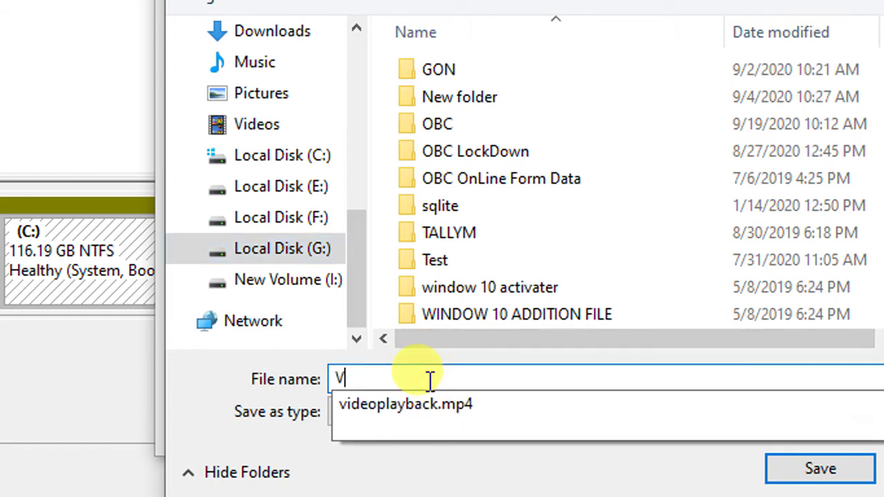
pyautogui.write('HD')
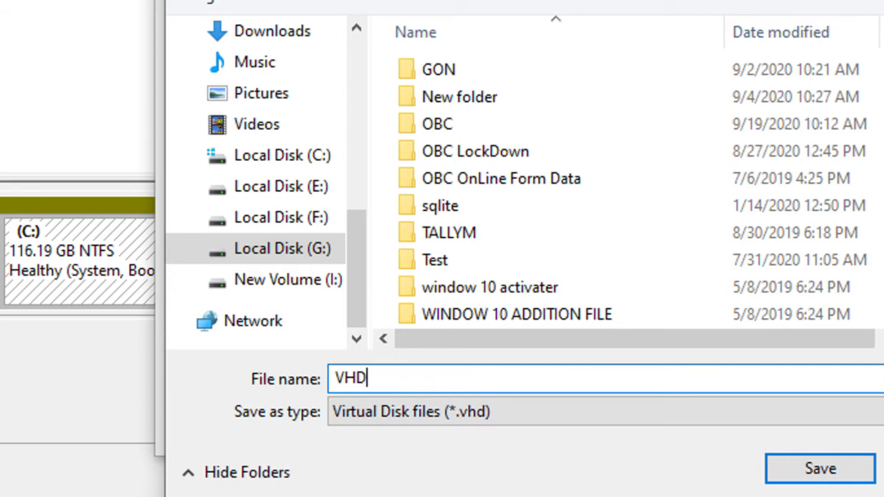
pyautogui.write('D')
pyautogui.click(751, 421)
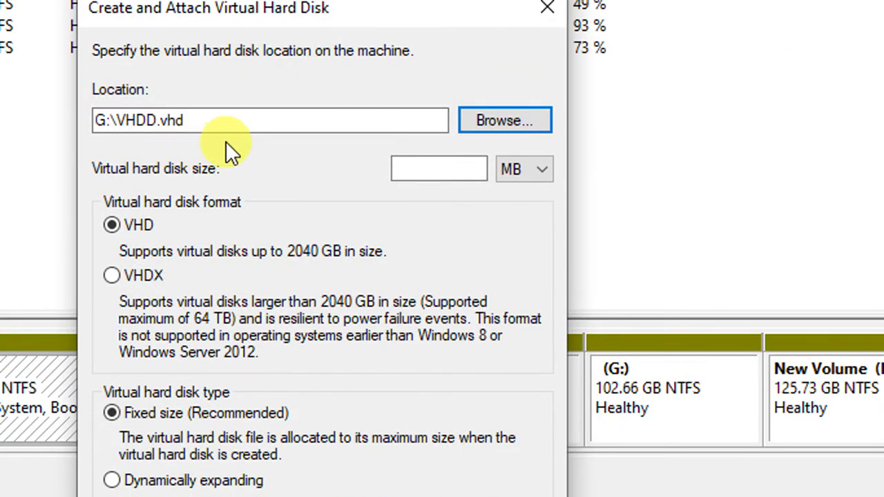
# Try to create the virtual disk as a 100 GB fixed-size VHD
pyautogui.click(525, 179)
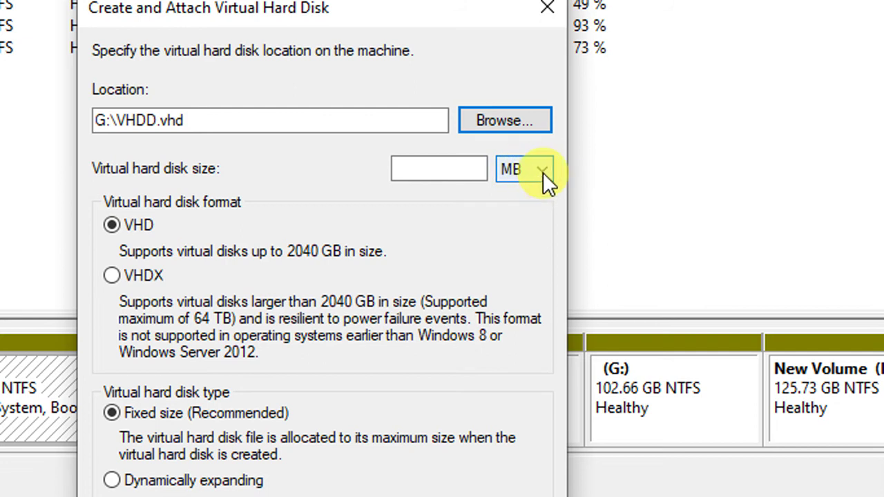
pyautogui.click(543, 173)
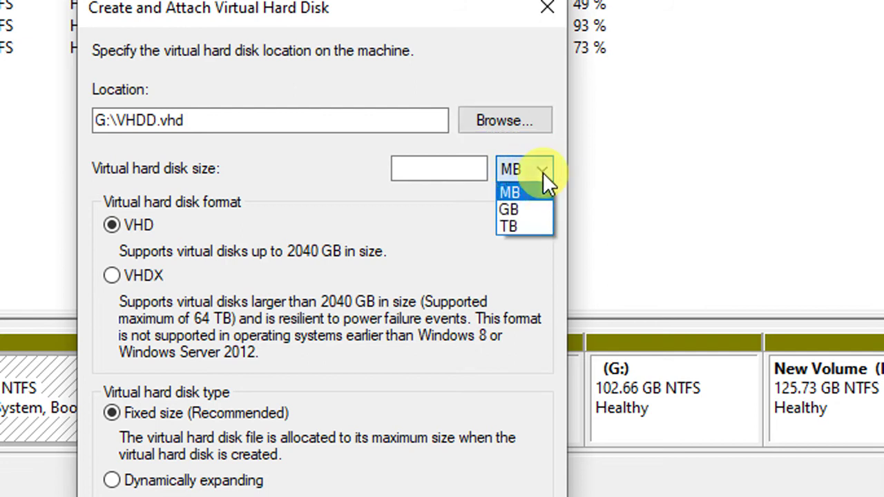
pyautogui.click(525, 208)
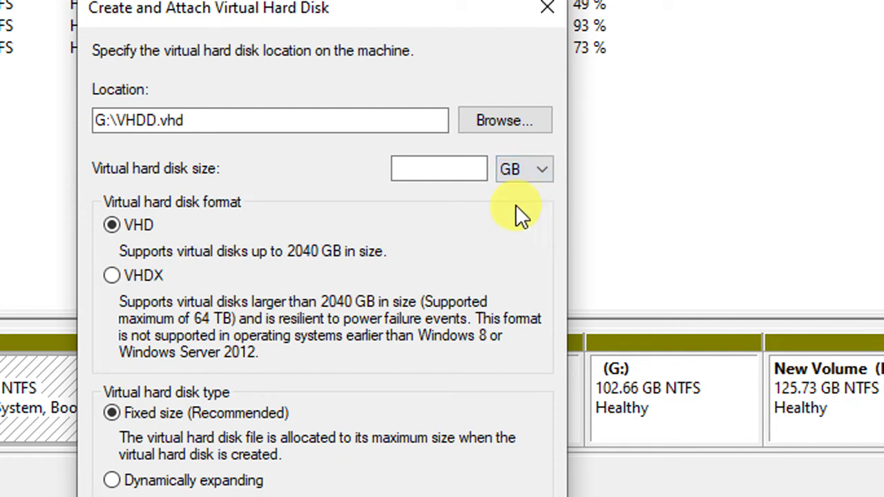
pyautogui.click(449, 170)
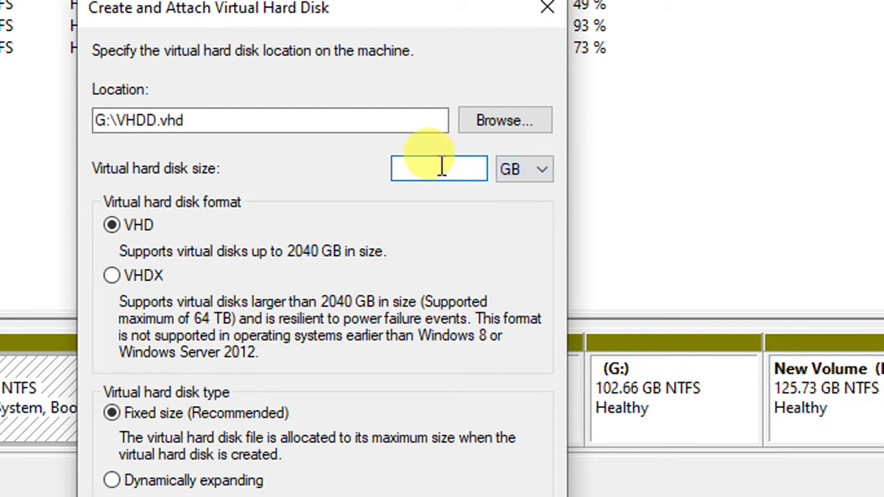
pyautogui.write('100')
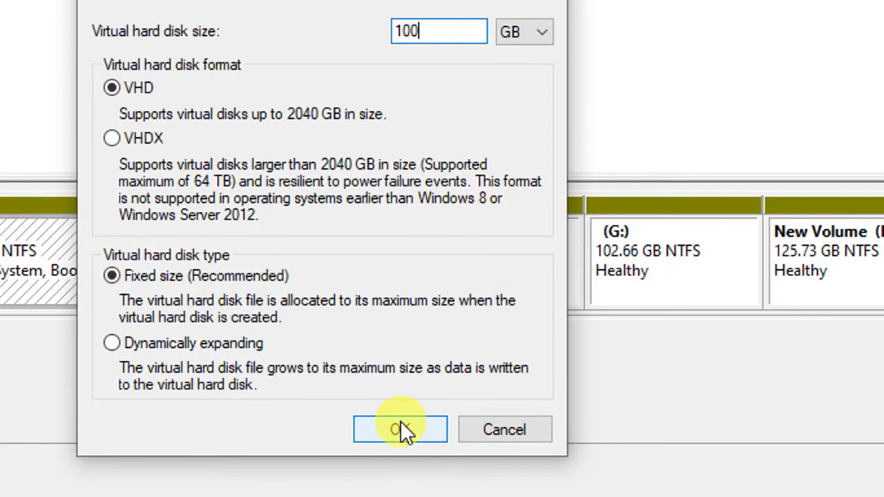
pyautogui.click(401, 427)
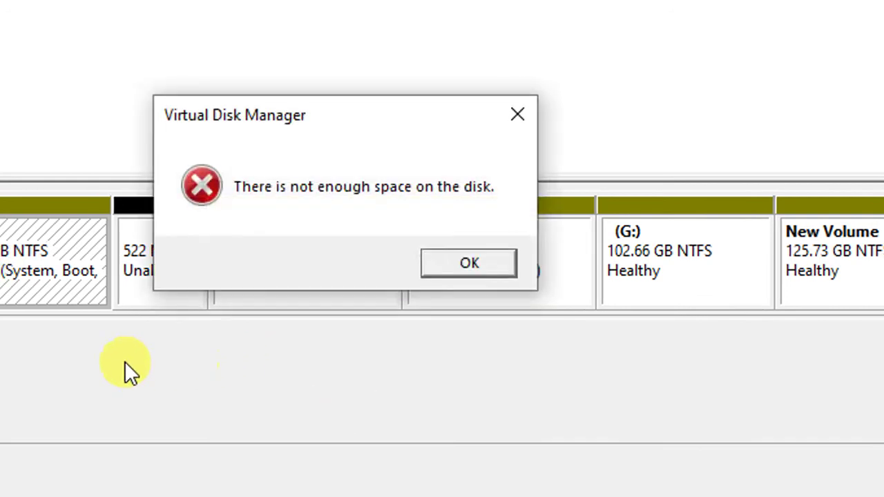
pyautogui.click(459, 270)
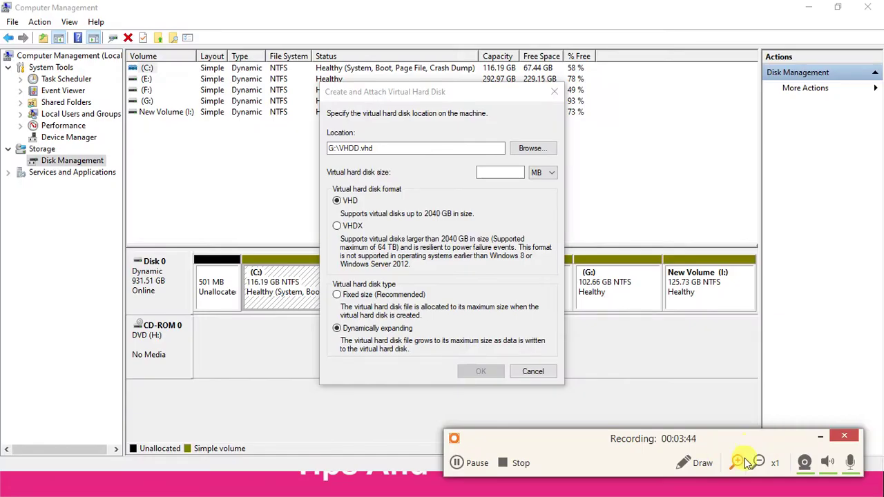
# Create and attach G:\VHDD.vhd as a 150 GB dynamically expanding virtual hard disk in VHD format
pyautogui.click(745, 460)
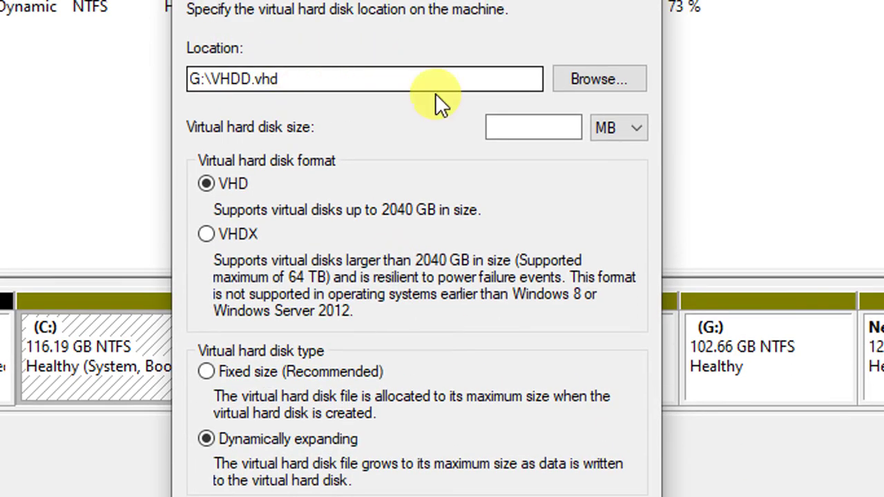
pyautogui.click(632, 147)
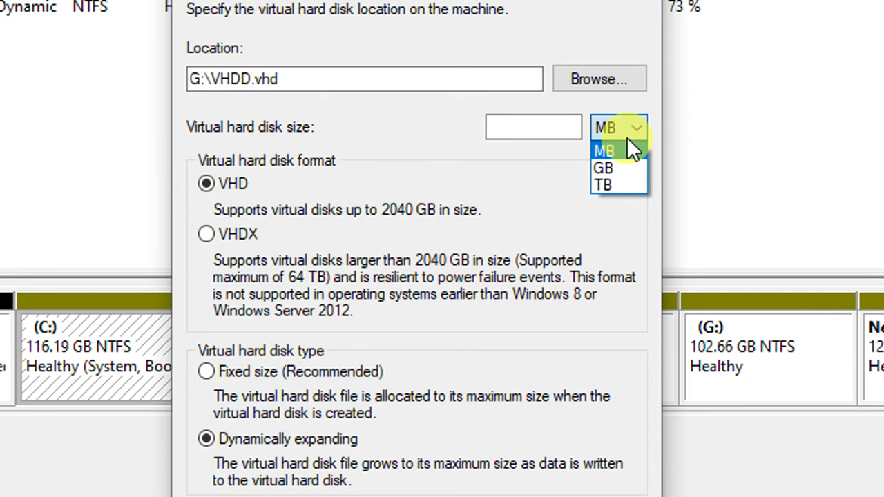
pyautogui.click(616, 168)
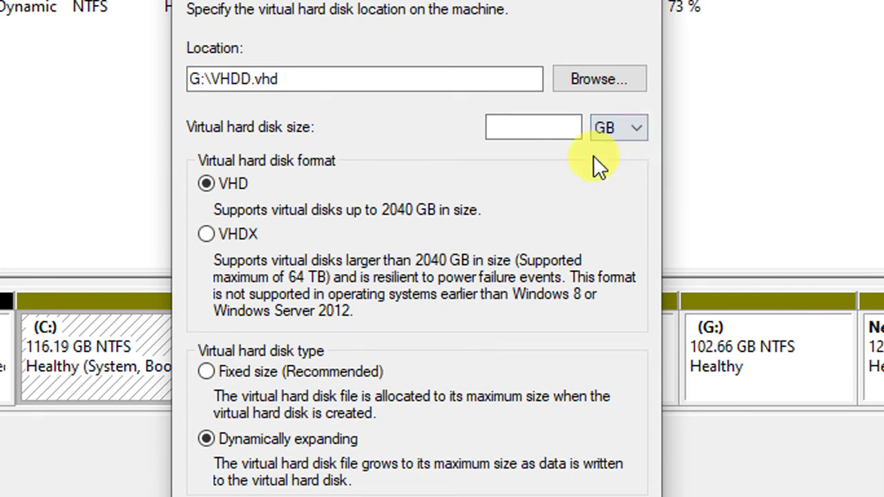
pyautogui.click(546, 133)
pyautogui.write('150')
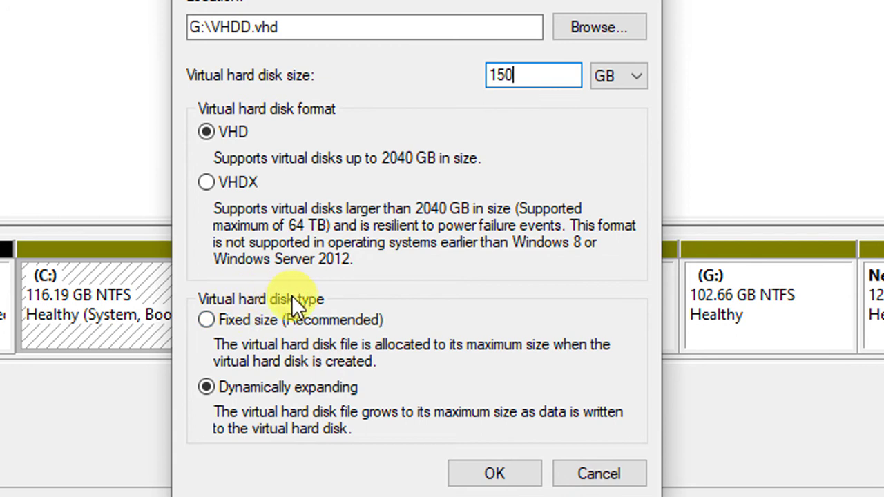
pyautogui.click(216, 397)
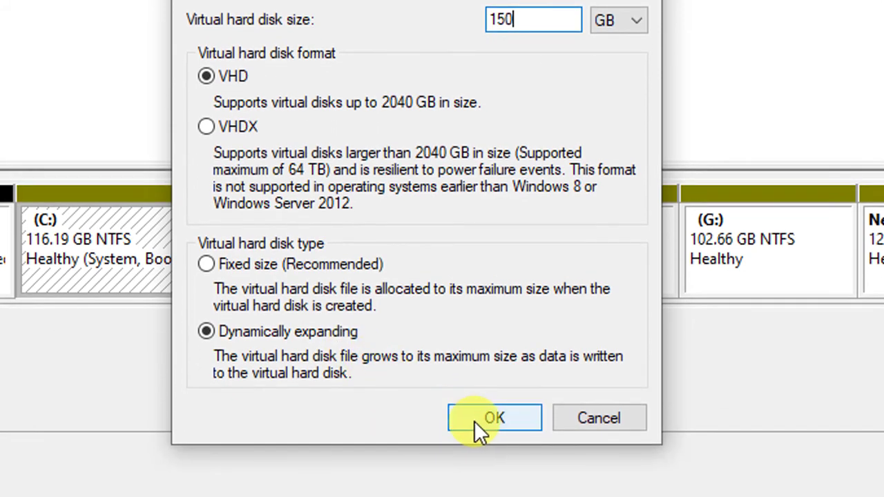
pyautogui.click(476, 419)
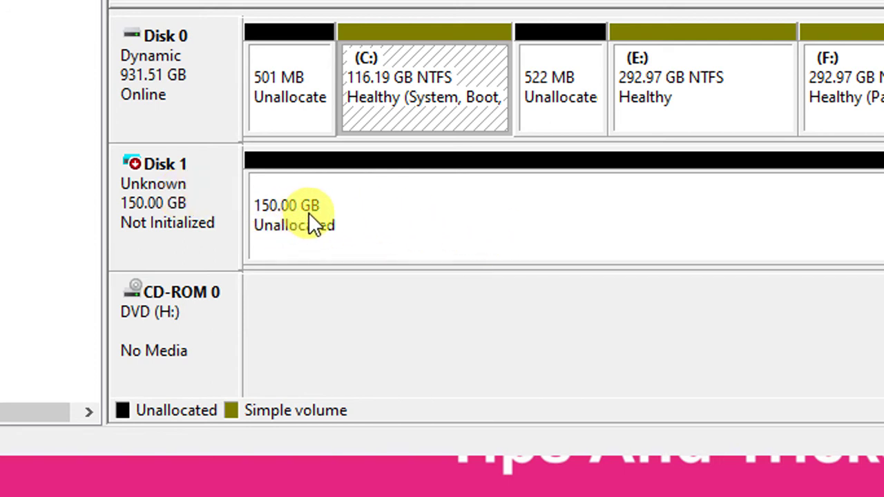
# Initialize Disk 1 with the MBR (Master Boot Record) partition style
pyautogui.rightClick(206, 194)
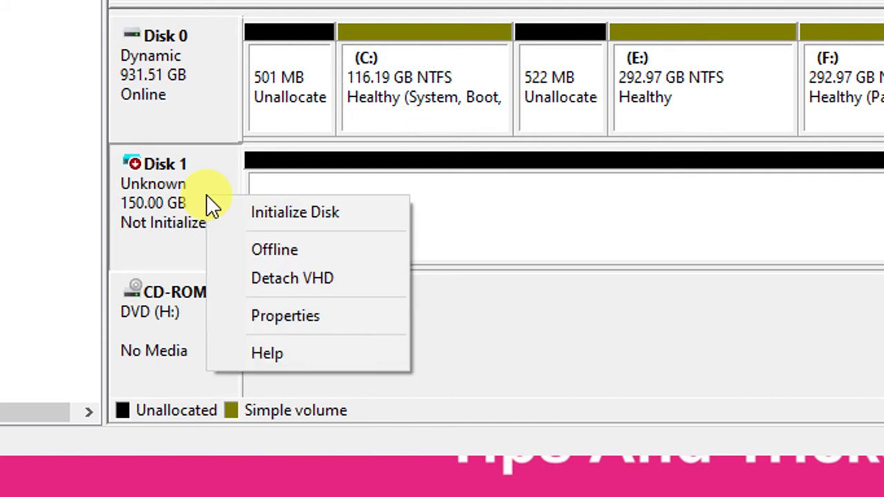
pyautogui.click(261, 213)
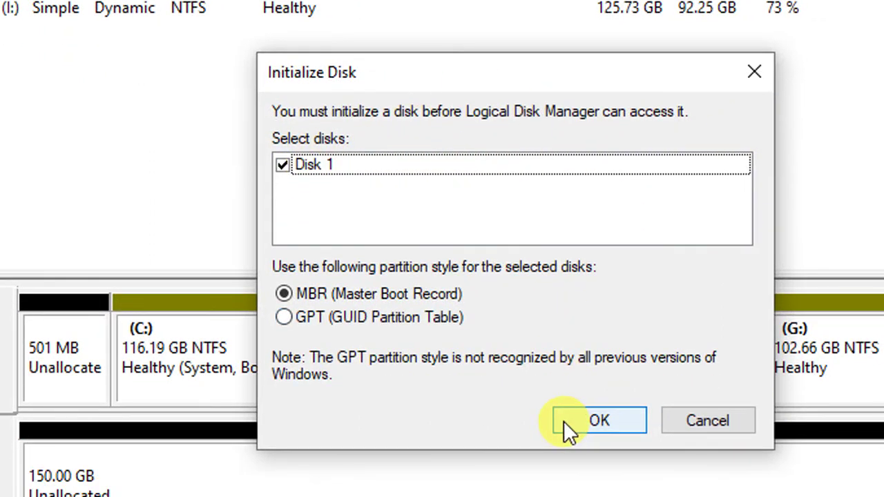
pyautogui.click(564, 447)
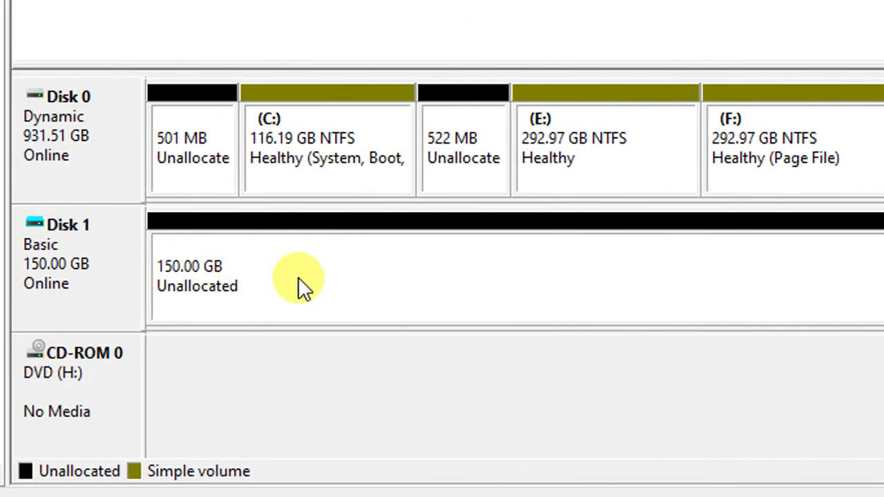
# Start a new simple volume on Disk 1's unallocated space, using the full 153597 MB
pyautogui.rightClick(298, 277)
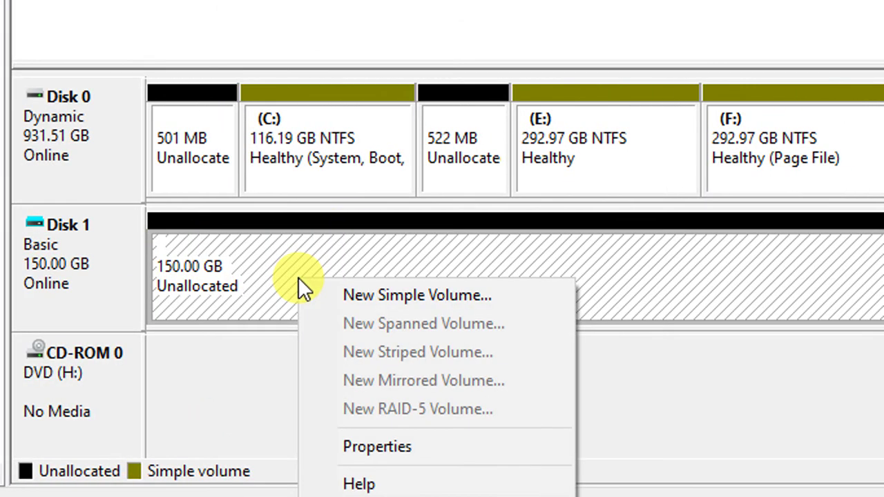
pyautogui.click(406, 299)
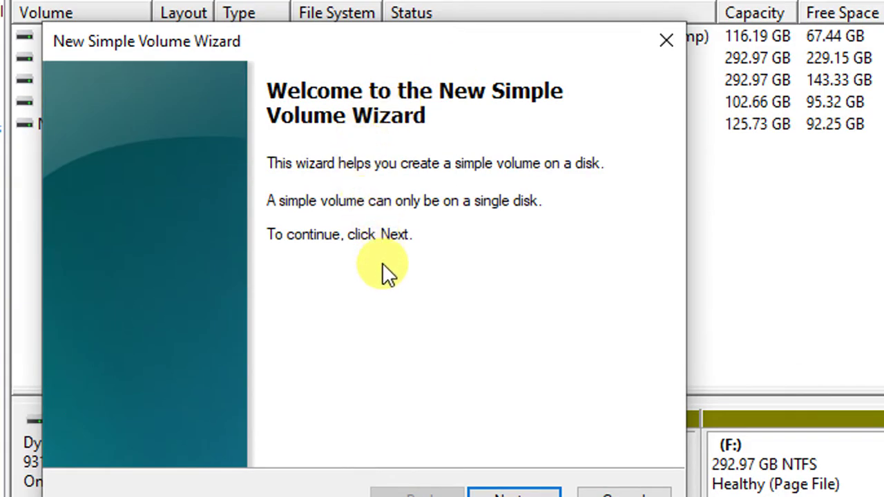
pyautogui.click(490, 495)
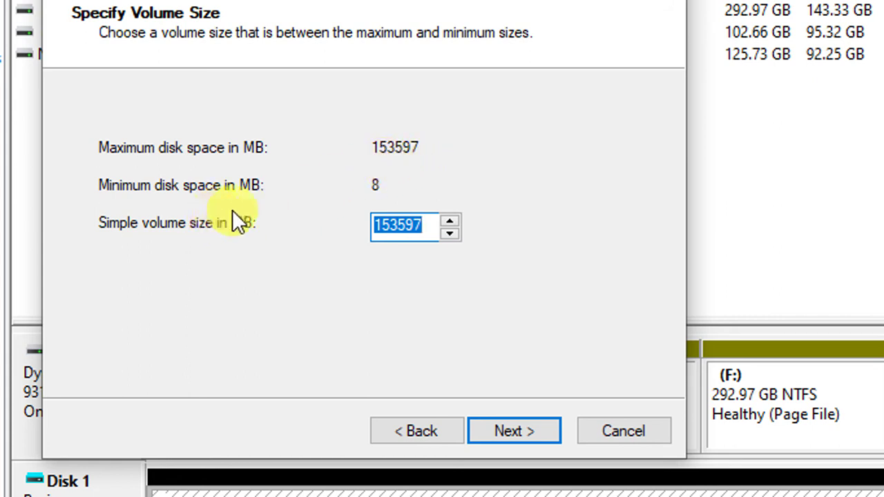
pyautogui.click(520, 430)
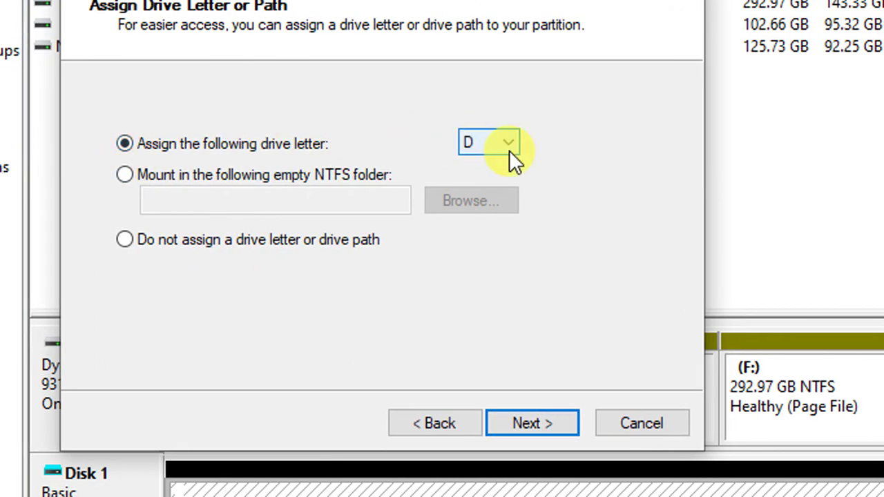
# Assign drive letter X to the new volume and accept a quick NTFS format with default allocation size and the label New Volume
pyautogui.click(509, 150)
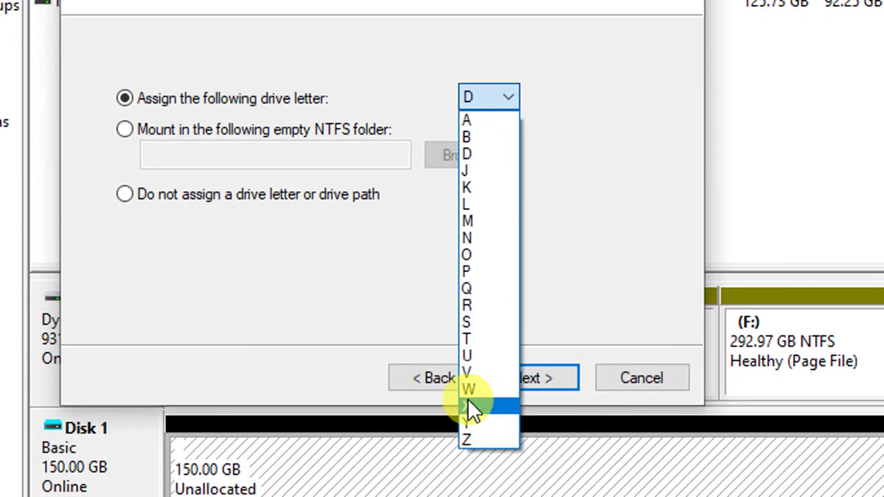
pyautogui.click(468, 404)
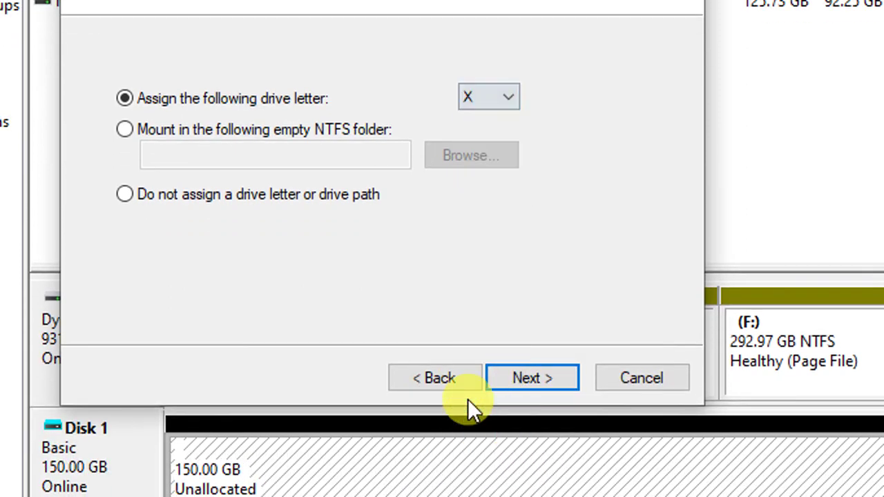
pyautogui.click(520, 382)
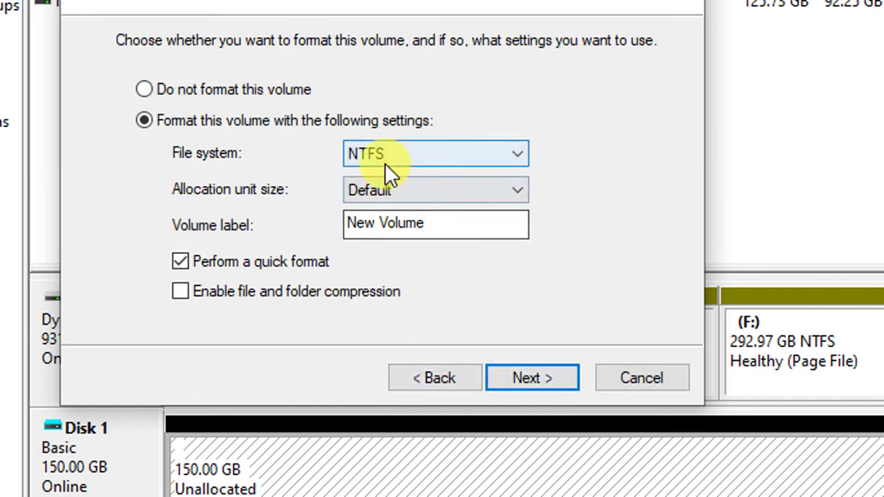
pyautogui.click(532, 379)
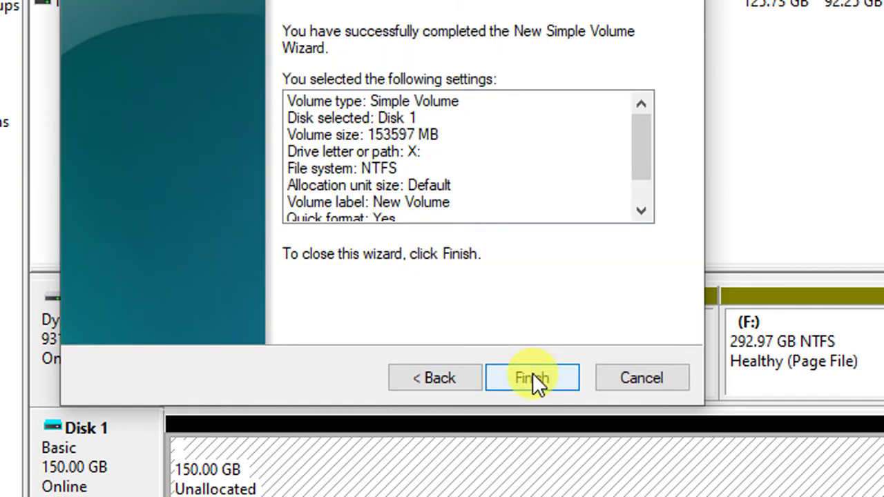
# Finish the New Simple Volume Wizard to create the volume on Disk 1 and dismiss the new drive's notification
pyautogui.click(519, 383)
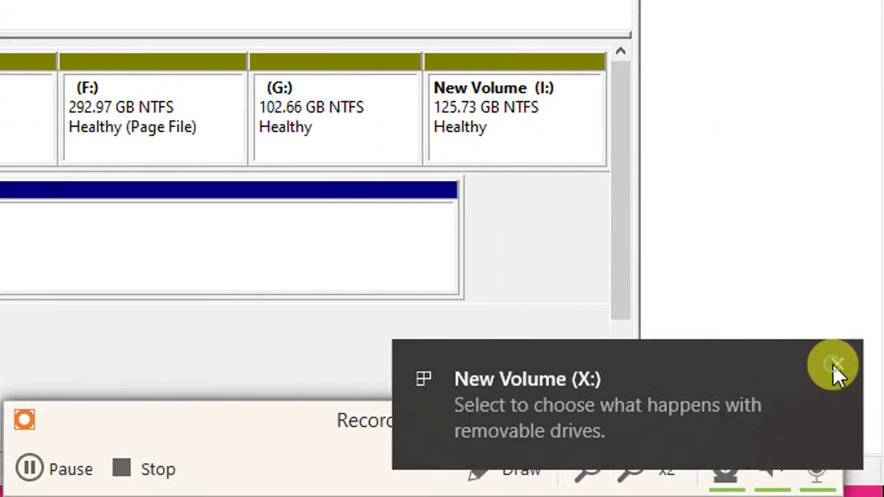
pyautogui.click(833, 364)
pyautogui.click(632, 471)
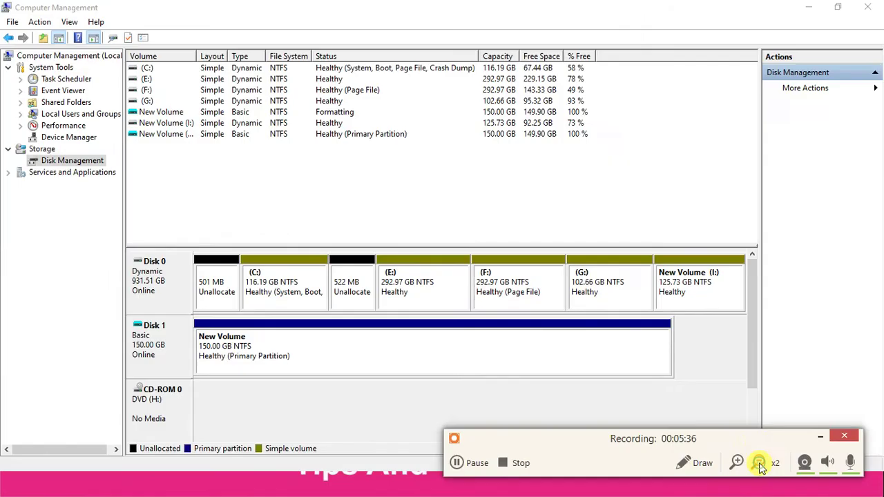
pyautogui.click(825, 441)
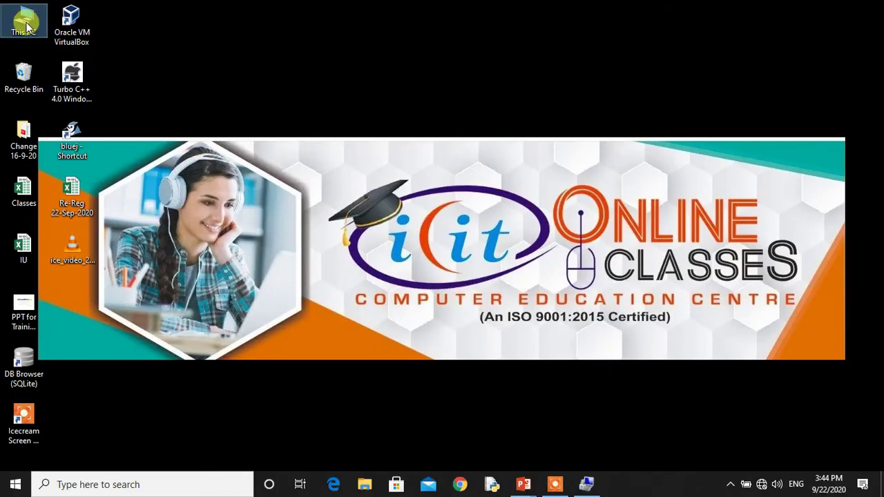
# Copy the files Fees New Fin, ICIT 2018 T0 2019 and ICIT 2018 T0 2019_Backup from drive G: to New Volume (X:)
pyautogui.doubleClick(26, 26)
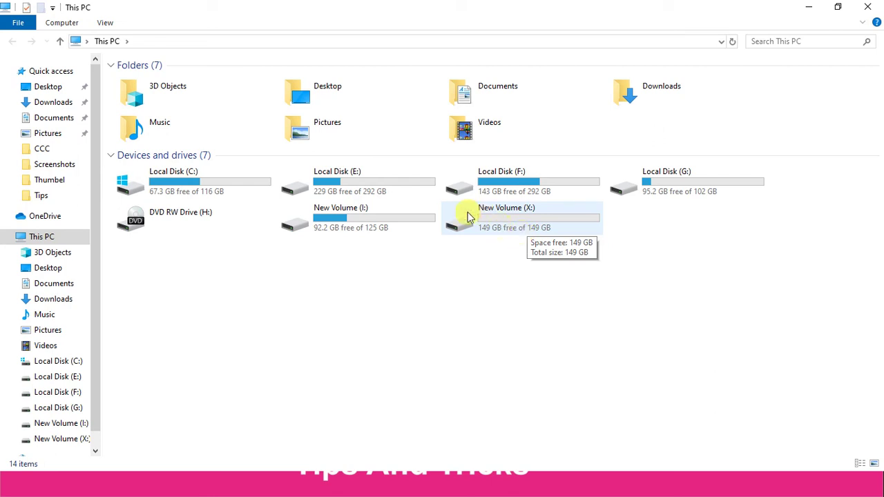
pyautogui.doubleClick(649, 193)
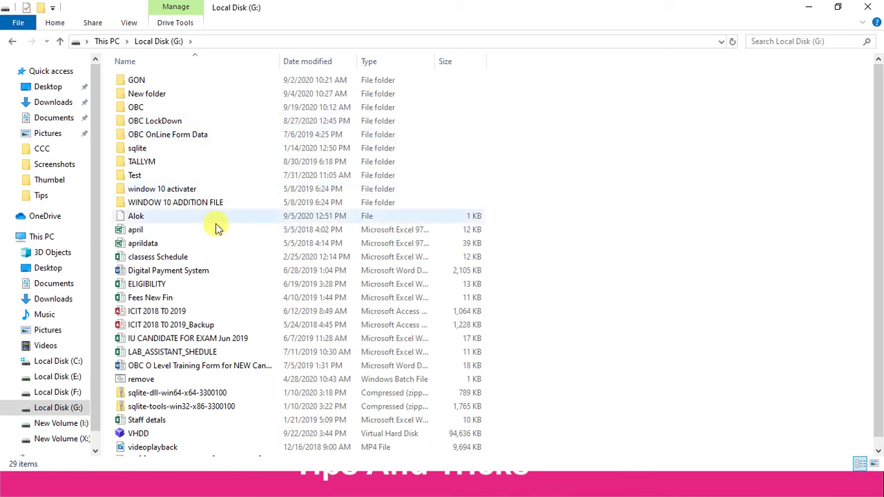
pyautogui.click(179, 296)
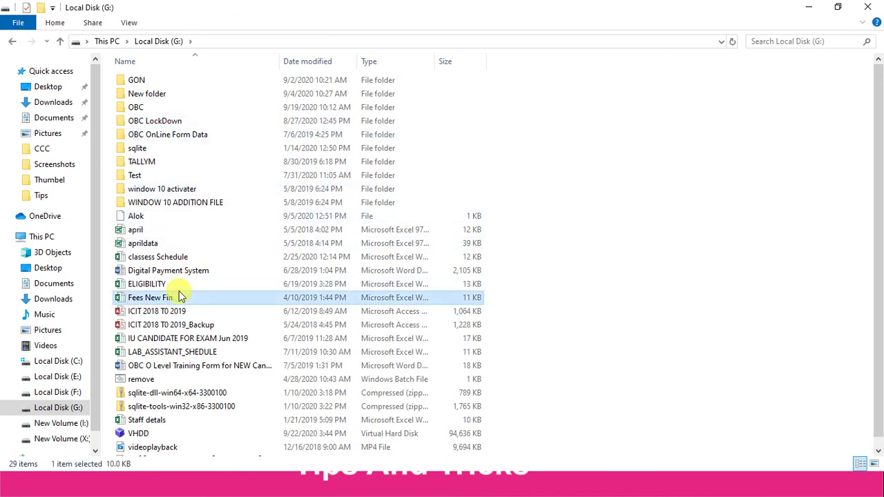
pyautogui.hotkey('shift', 'Down')
pyautogui.hotkey('shift', 'Down')
pyautogui.press('BackSpace')
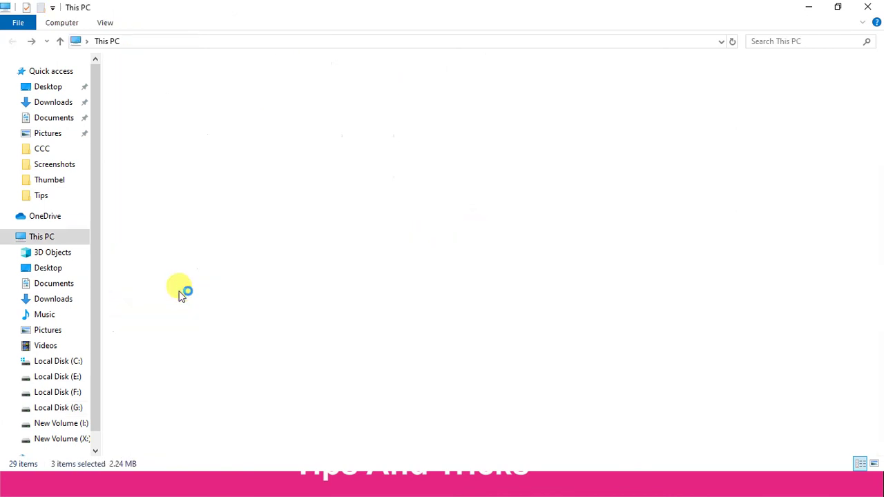
pyautogui.doubleClick(543, 217)
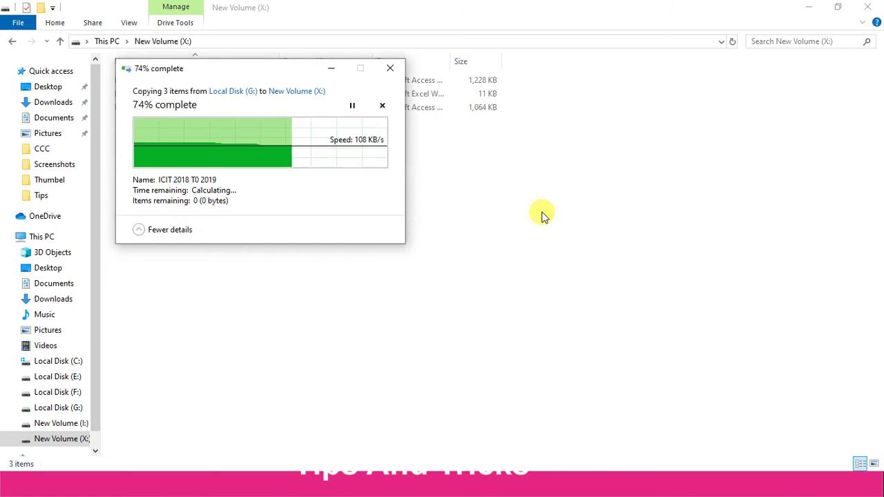
pyautogui.click(267, 206)
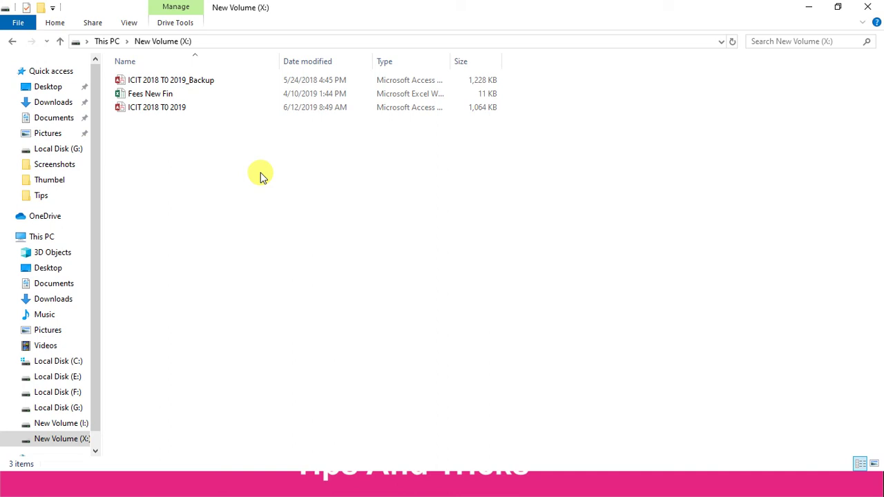
pyautogui.hotkey('alt', 'Up')
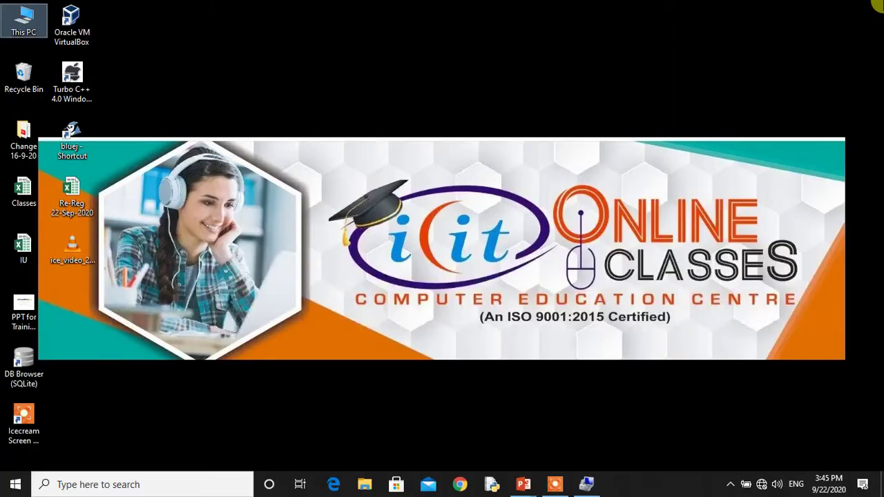
# Open Disk Management in Computer Management from This PC and maximize its window
pyautogui.rightClick(31, 28)
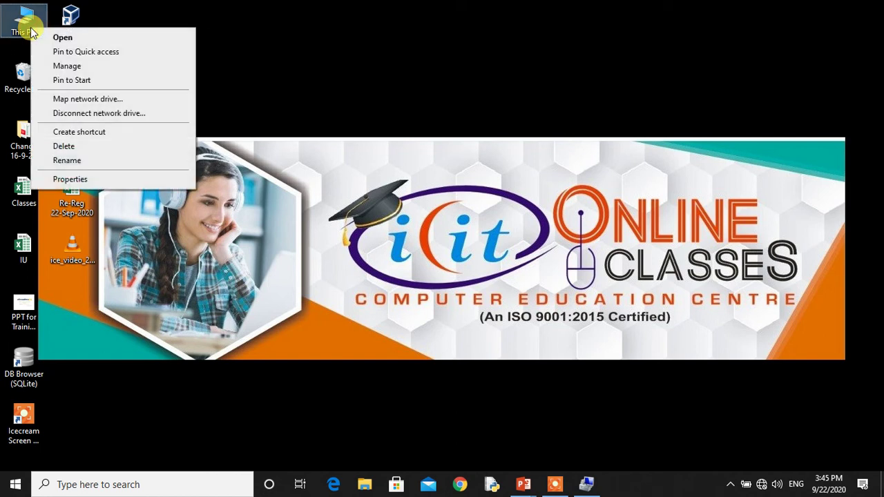
pyautogui.click(99, 66)
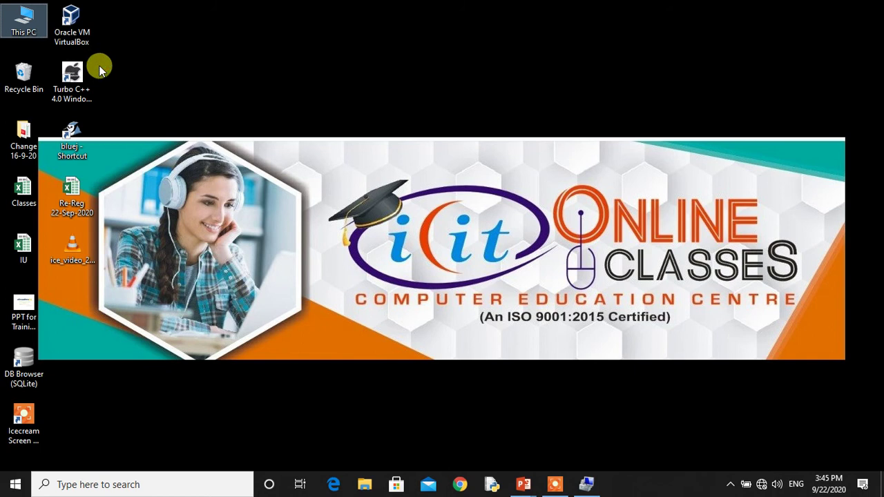
pyautogui.hotkey('alt', 'Tab')
pyautogui.hotkey('alt', 'Tab')
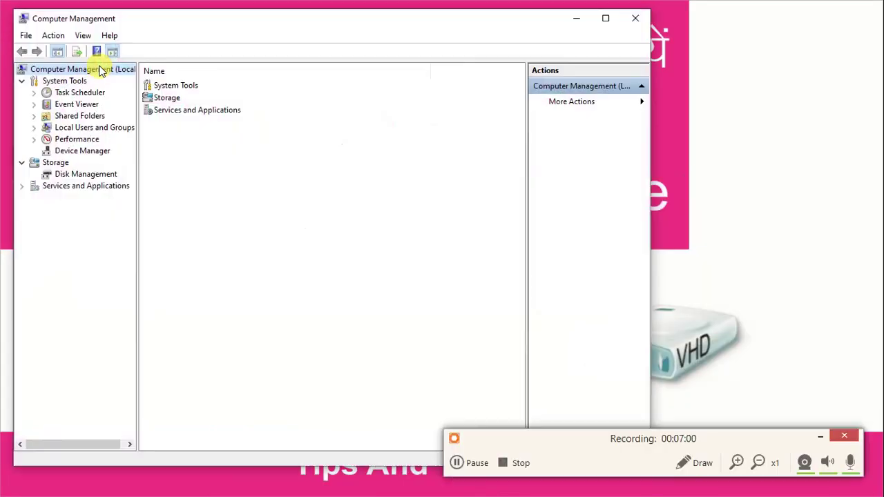
pyautogui.click(737, 463)
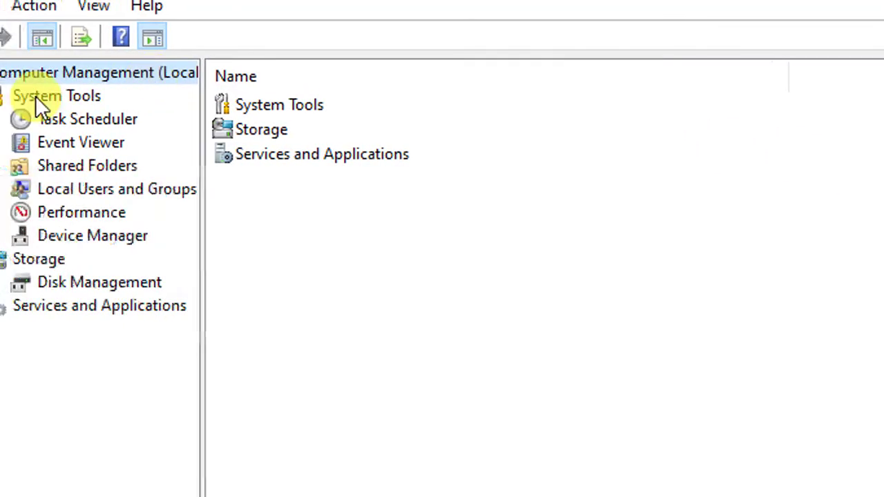
pyautogui.click(125, 285)
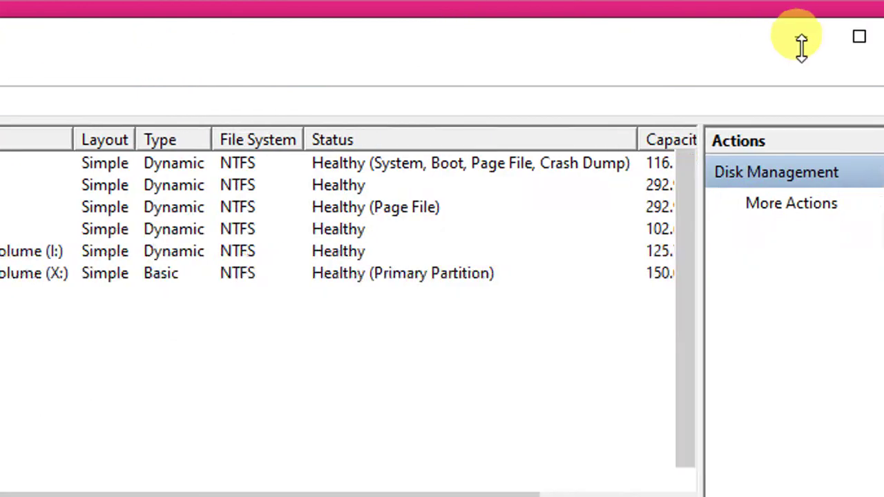
pyautogui.click(860, 38)
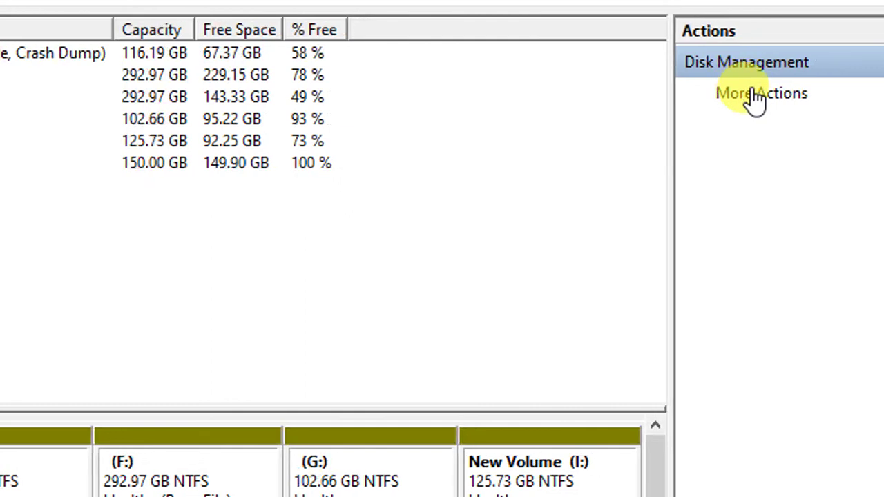
# Choose G:\VHDD.vhd as the virtual hard disk to attach, with Read-only off, and cancel the attachment
pyautogui.click(882, 26)
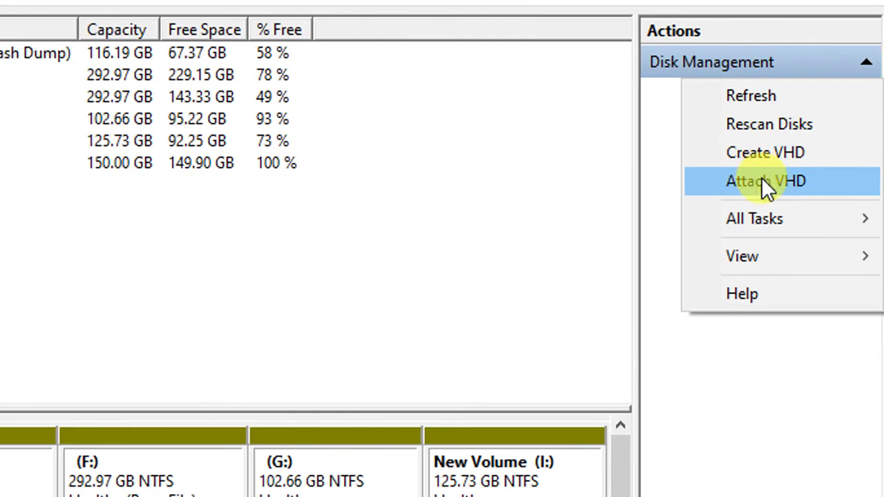
pyautogui.click(763, 186)
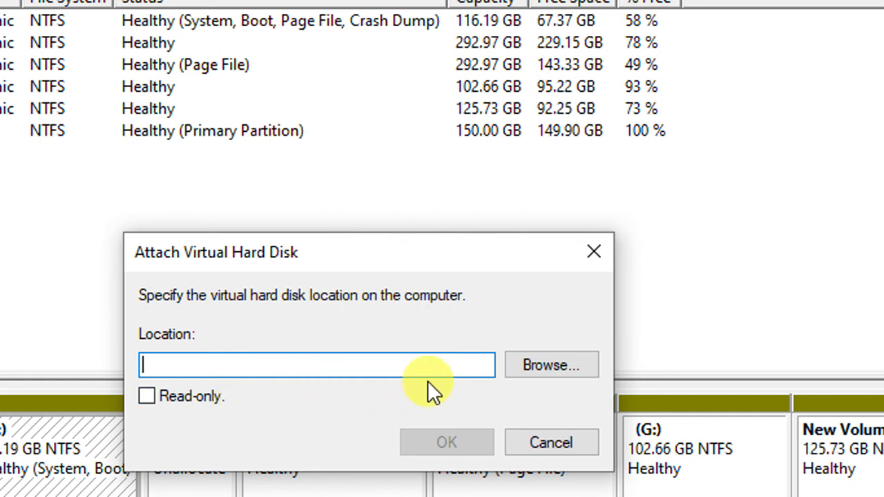
pyautogui.click(545, 373)
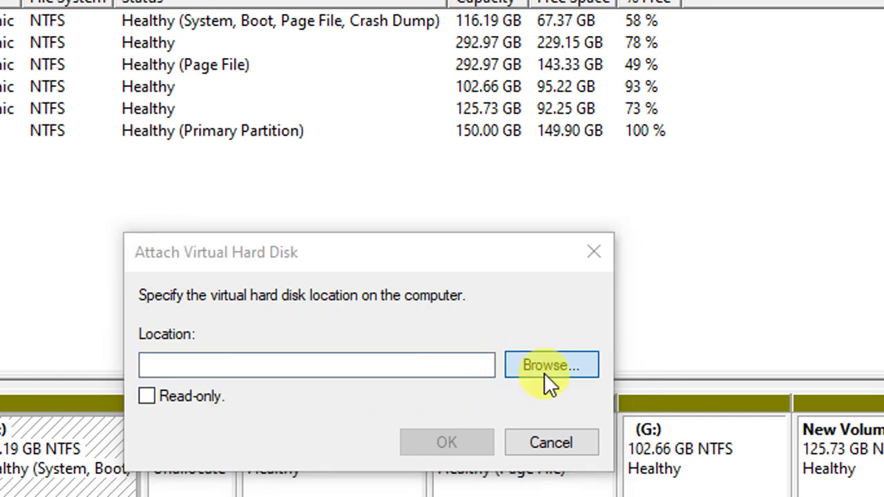
pyautogui.click(545, 366)
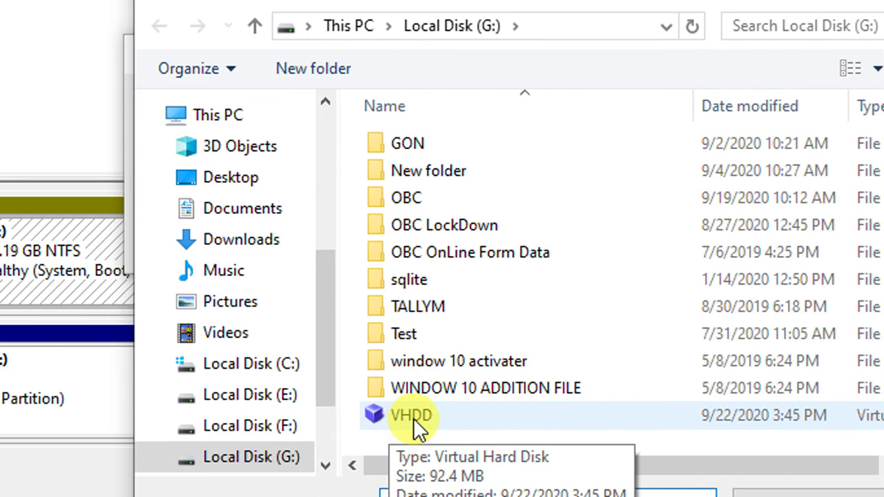
pyautogui.click(413, 418)
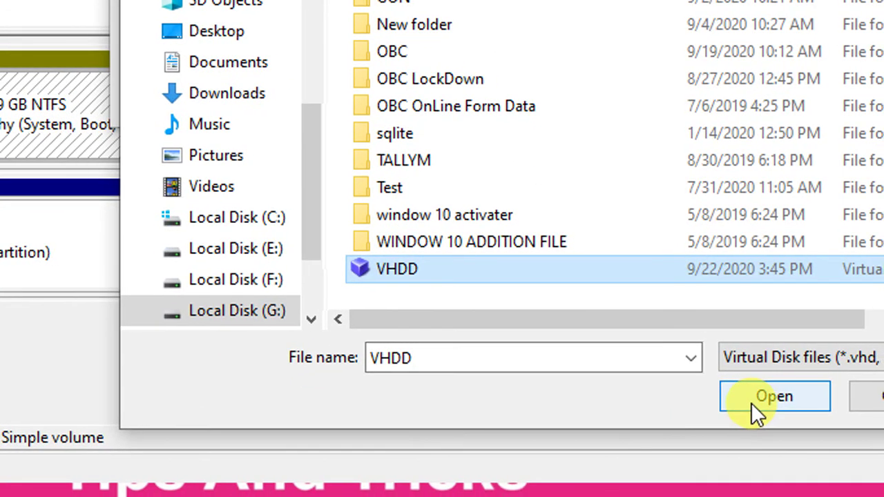
pyautogui.click(753, 401)
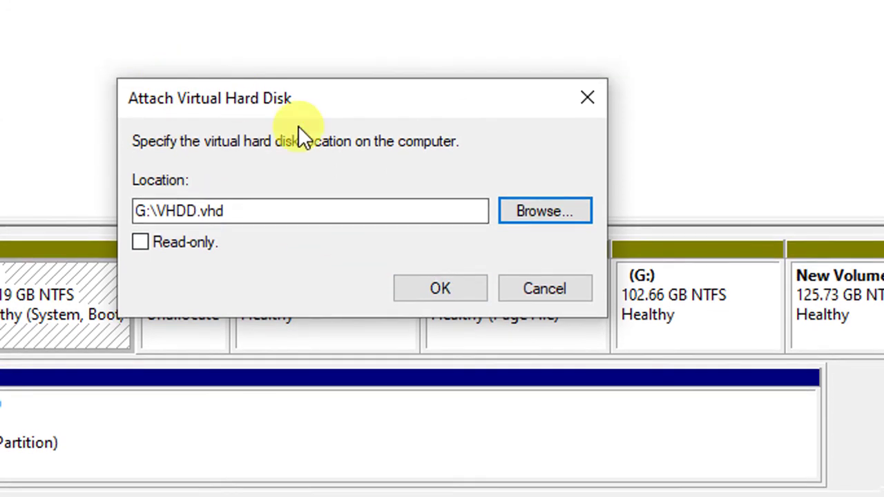
pyautogui.click(545, 289)
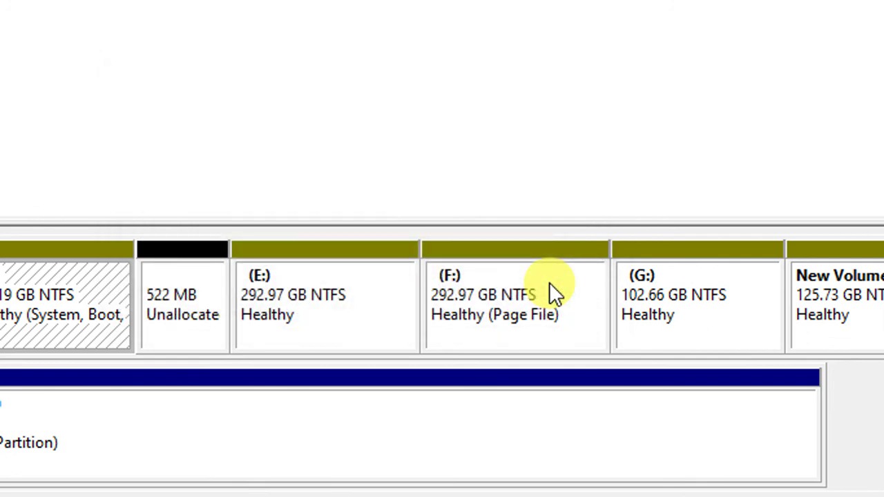
pyautogui.hotkey('alt', 'Tab')
pyautogui.hotkey('alt', 'Tab')
pyautogui.hotkey('alt', 'Tab')
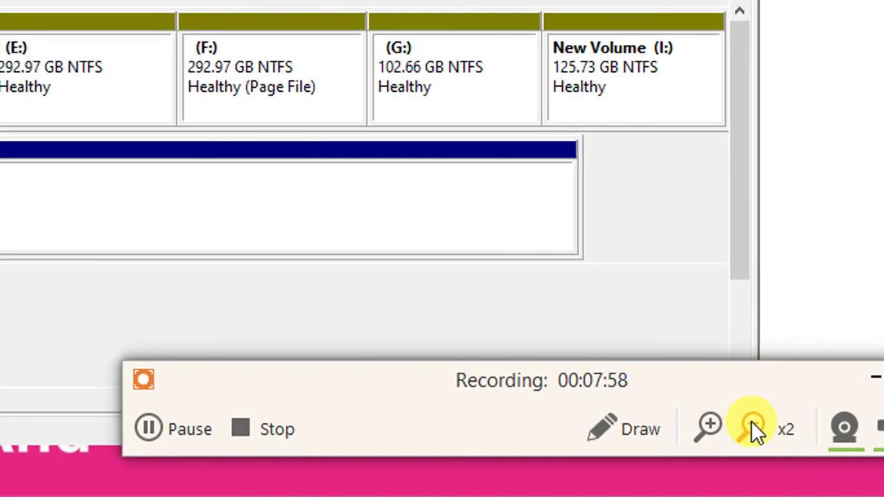
pyautogui.click(769, 436)
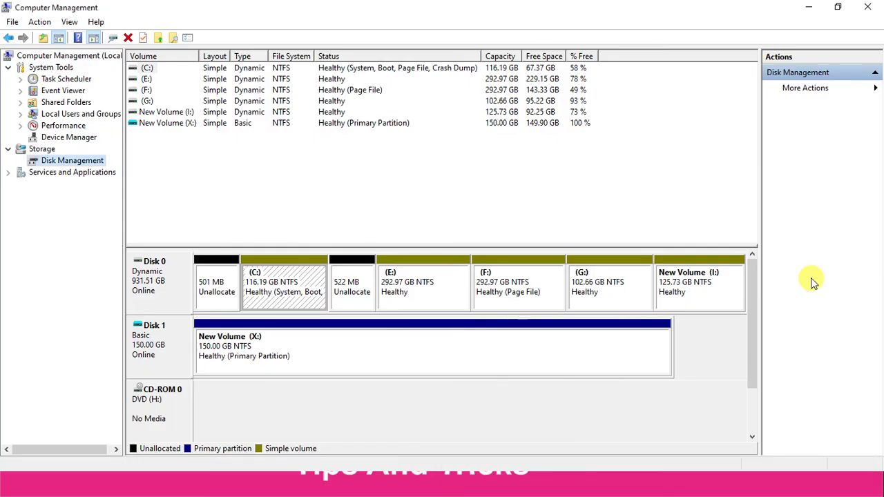